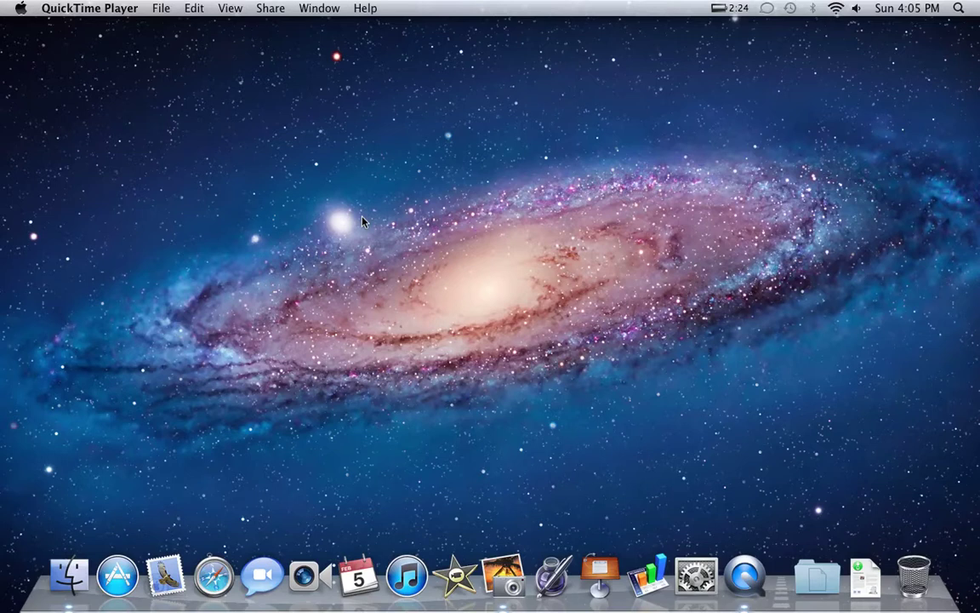
Open the overview of all spaces with Control+Up and switch to the Dashboard widgets space.
key("ctrl+Up")
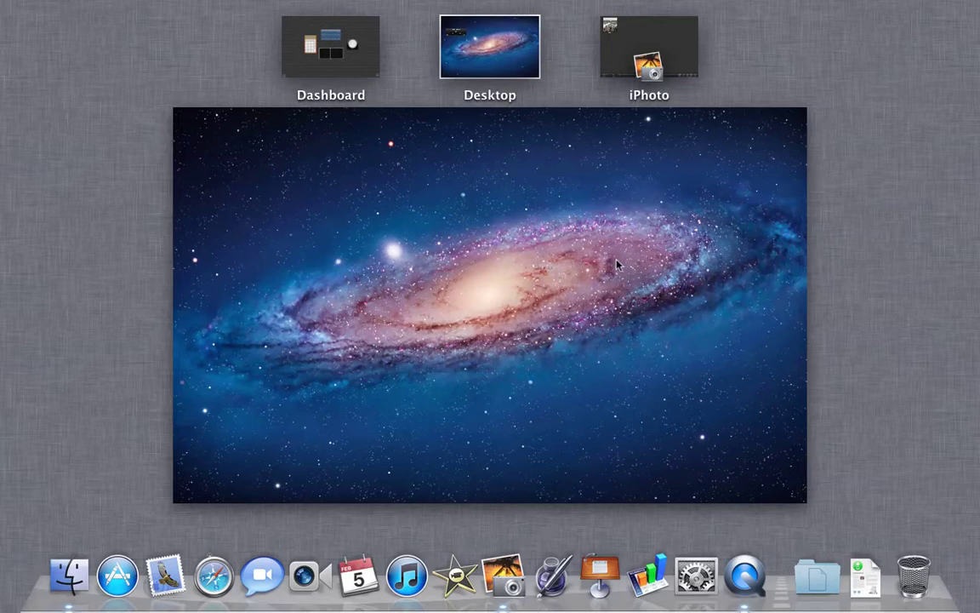
left_click(358, 61)
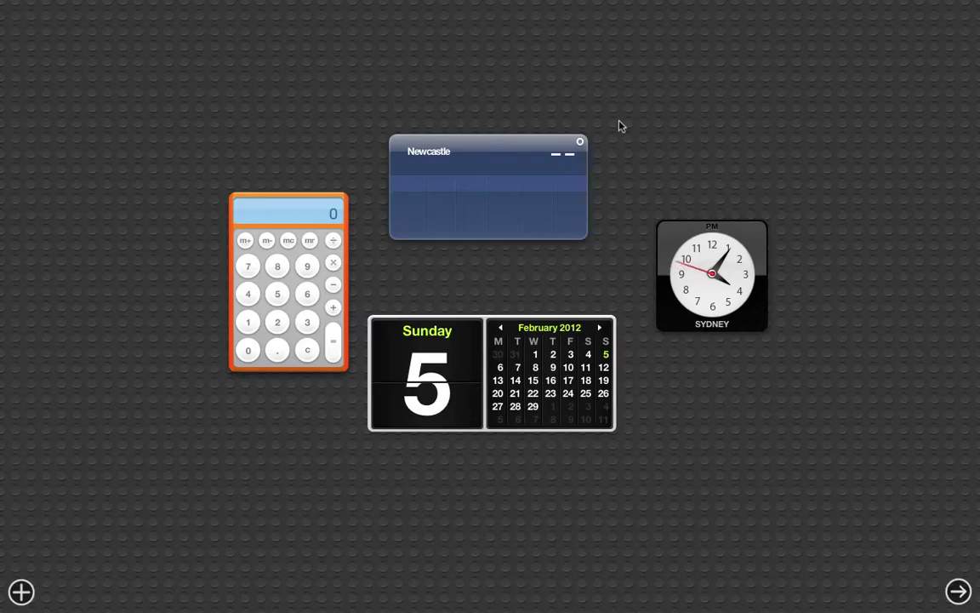
From the spaces overview, visit the Desktop space and then the full-screen iPhoto space.
key("ctrl+Up")
left_click(498, 45)
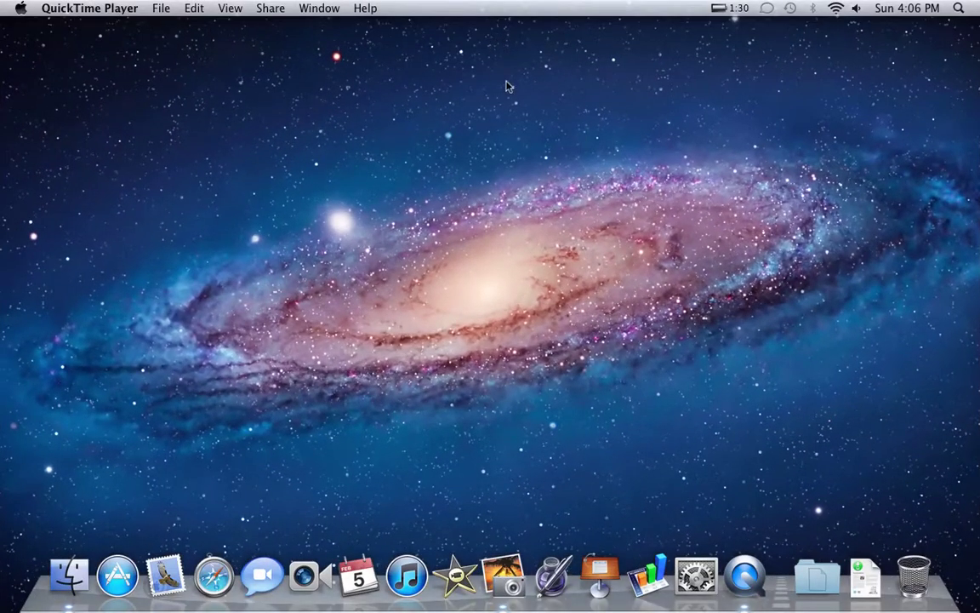
key("ctrl+Up")
left_click(623, 59)
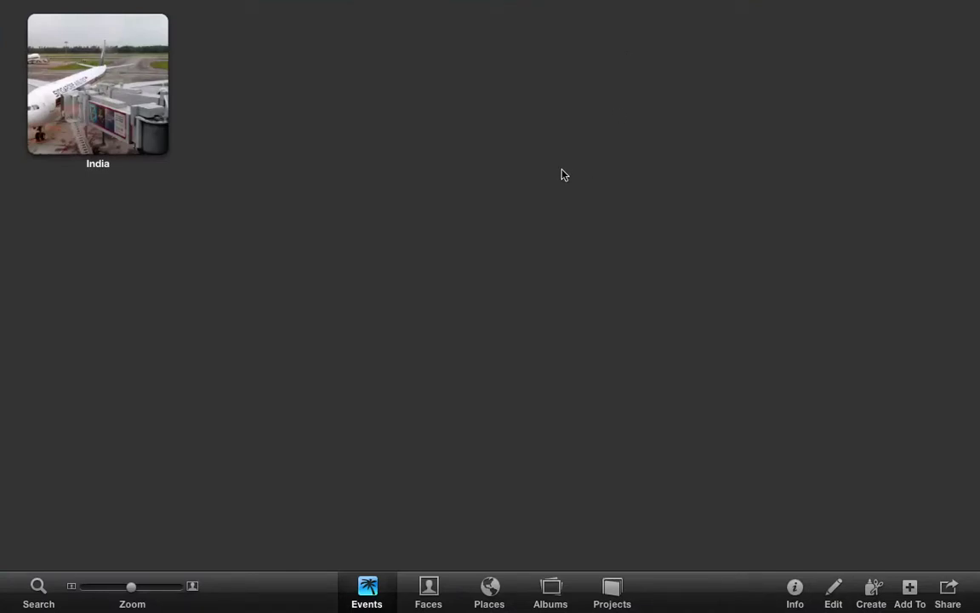
Step two spaces left from iPhoto back to the Dashboard, then reopen the spaces overview.
key("ctrl+Left")
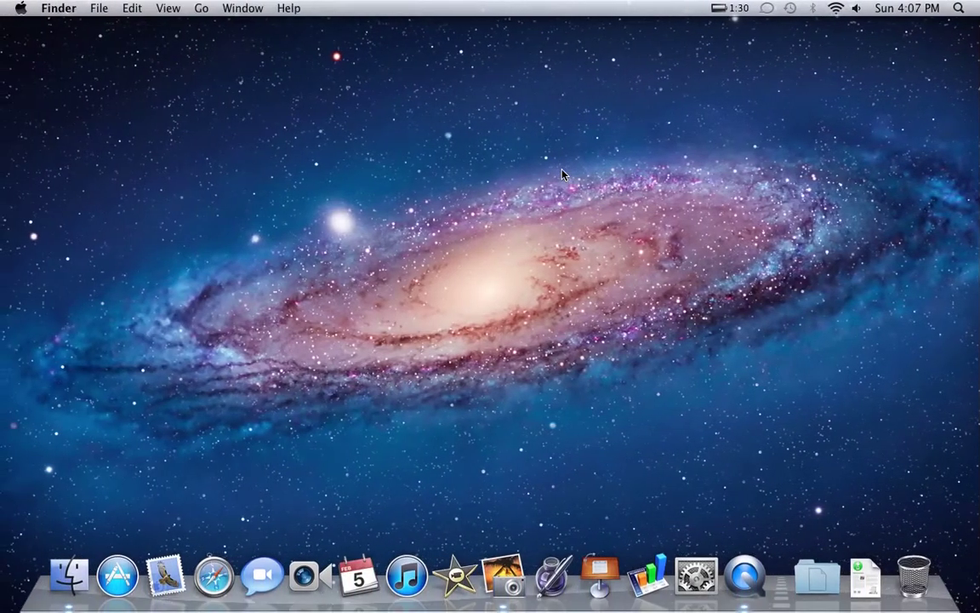
key("ctrl+Left")
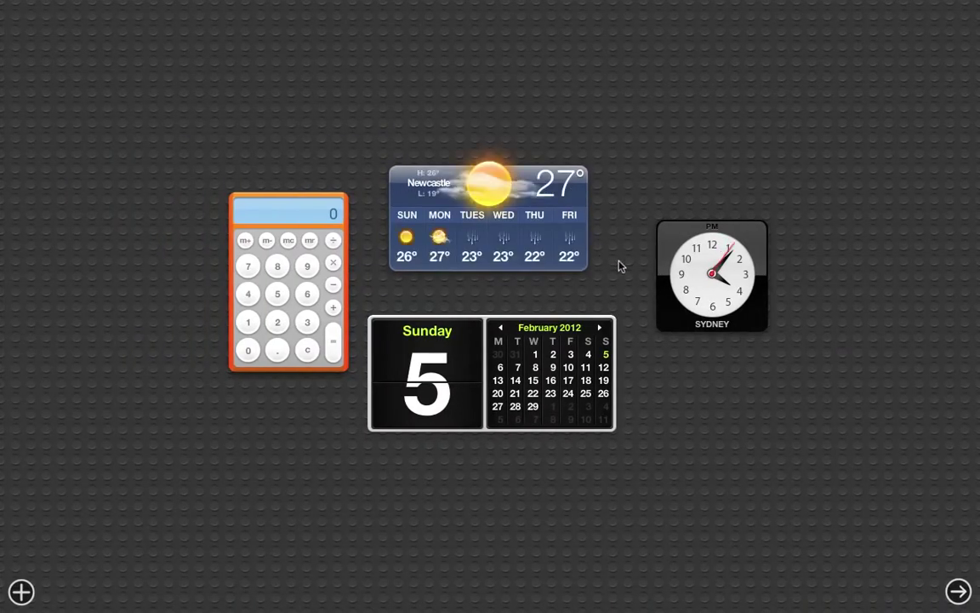
key("ctrl+Up")
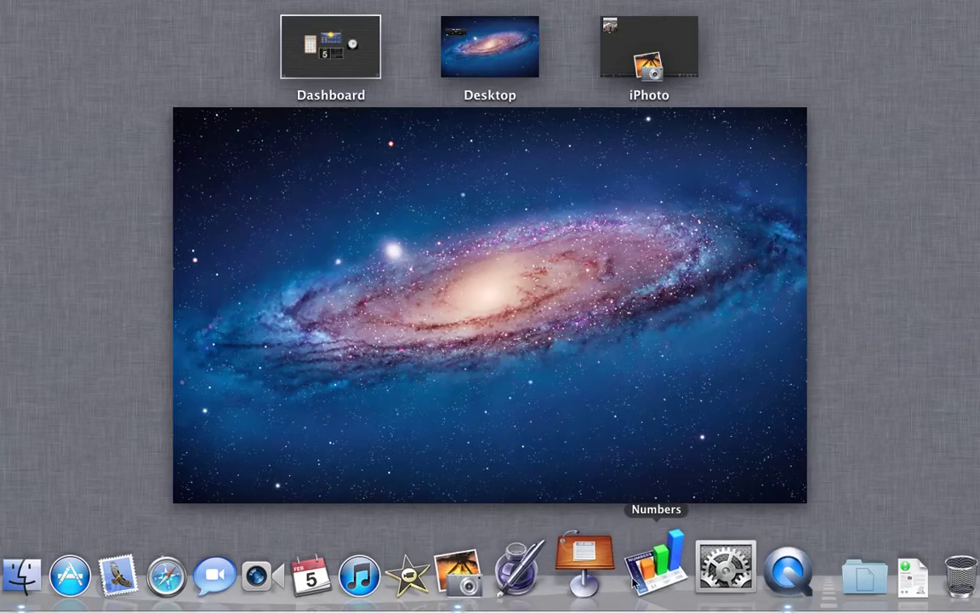
Open System Preferences from the Dock, close its window, and bring back the spaces overview with F3.
left_click(702, 581)
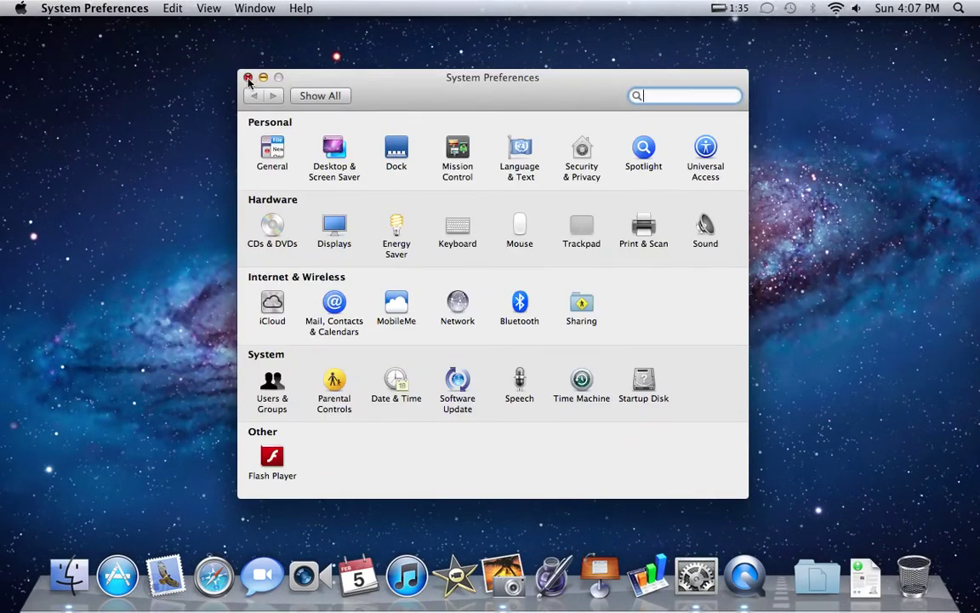
left_click(248, 79)
key("F3")
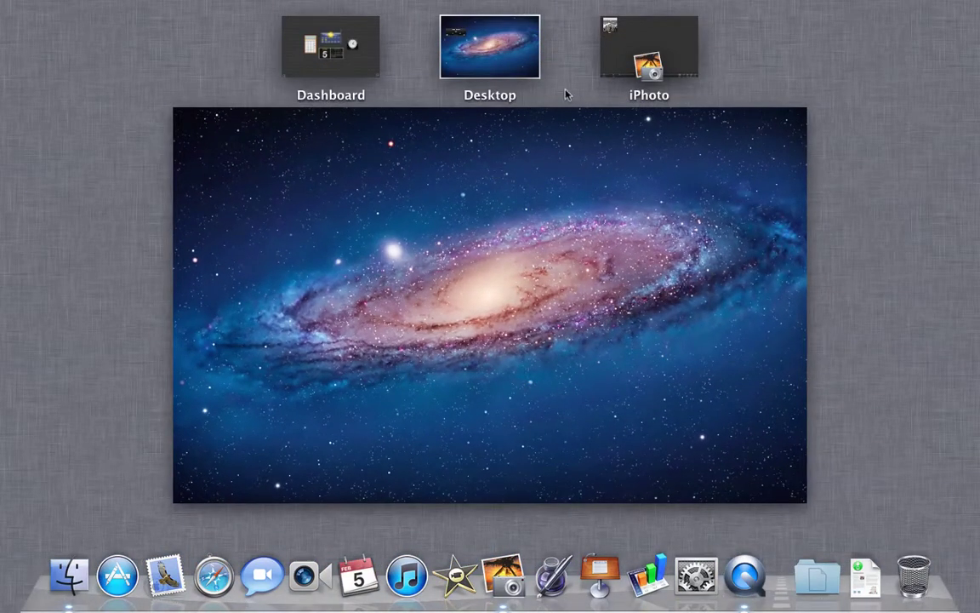
Add a new Desktop 2 space from the overview's top-right corner and switch to it.
mouse_move(937, 67)
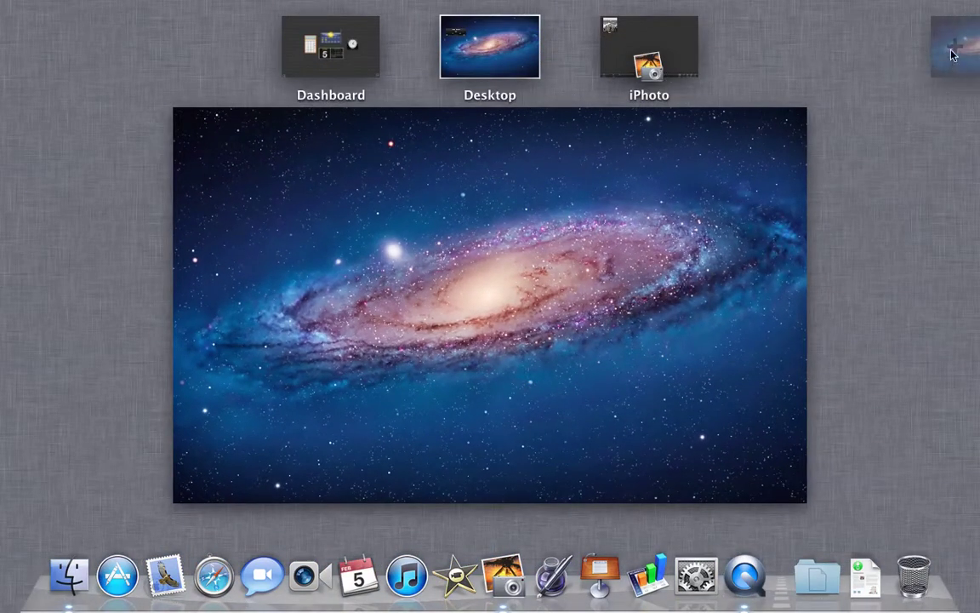
left_click(954, 52)
mouse_move(719, 34)
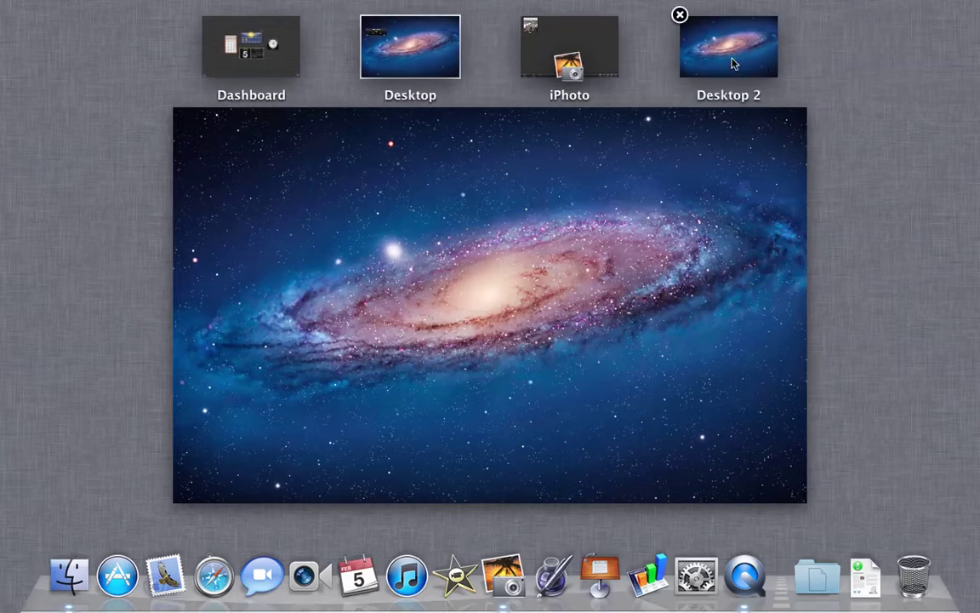
left_click(731, 51)
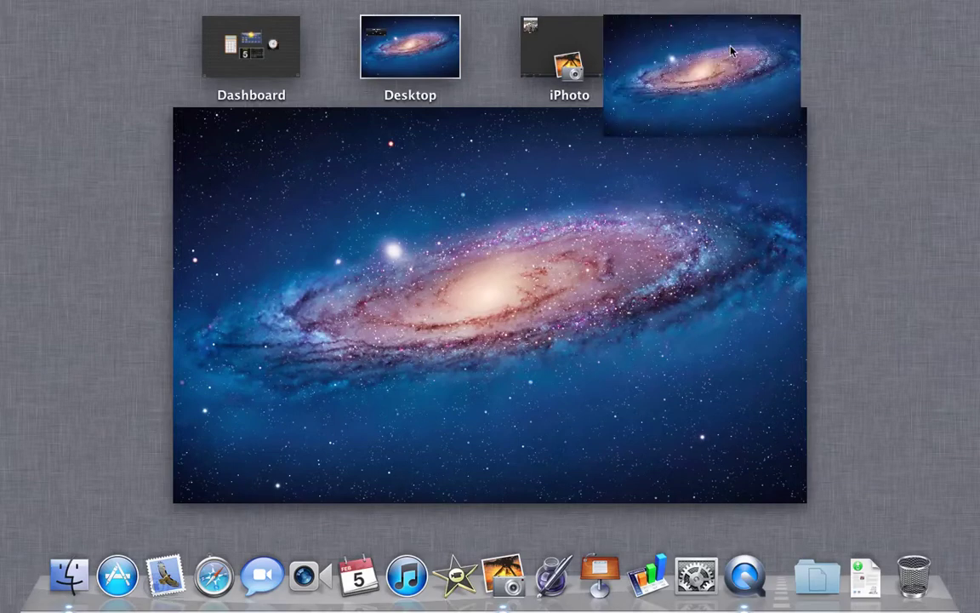
Slide left to the iPhoto space and back right to Desktop 2, then launch iCal.
key("ctrl+Left")
key("ctrl+Left")
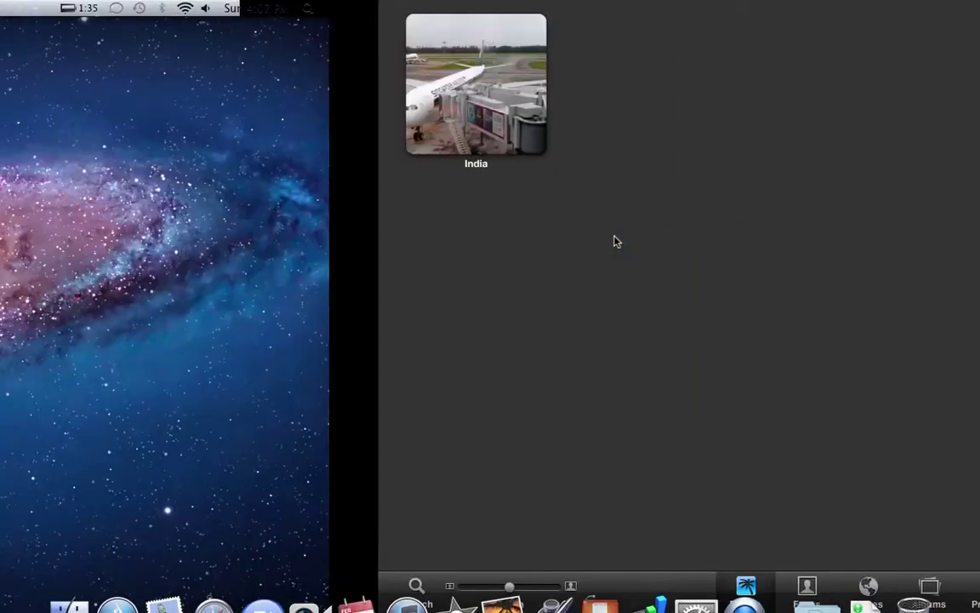
key("ctrl+Right")
key("ctrl+Right")
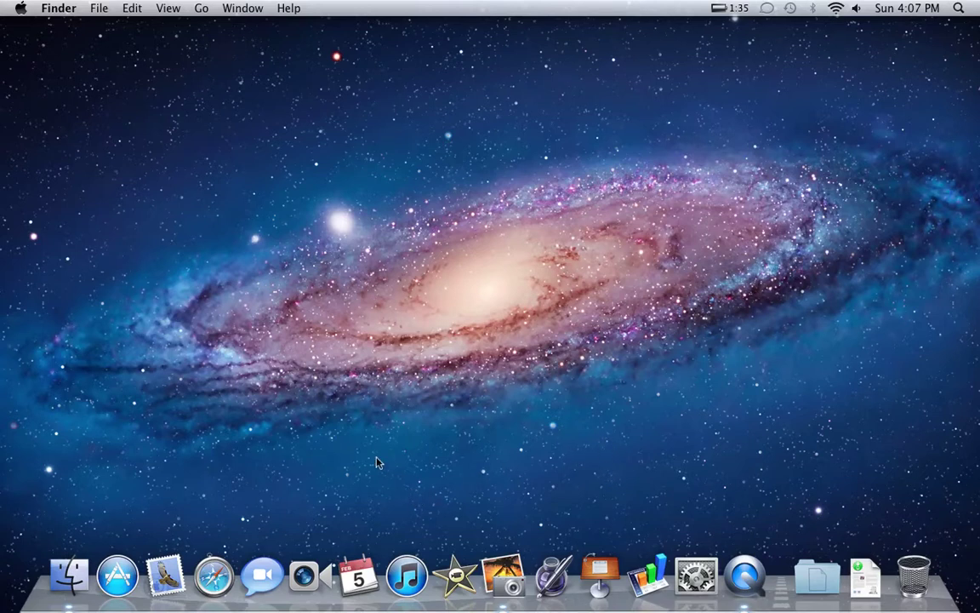
left_click(359, 572)
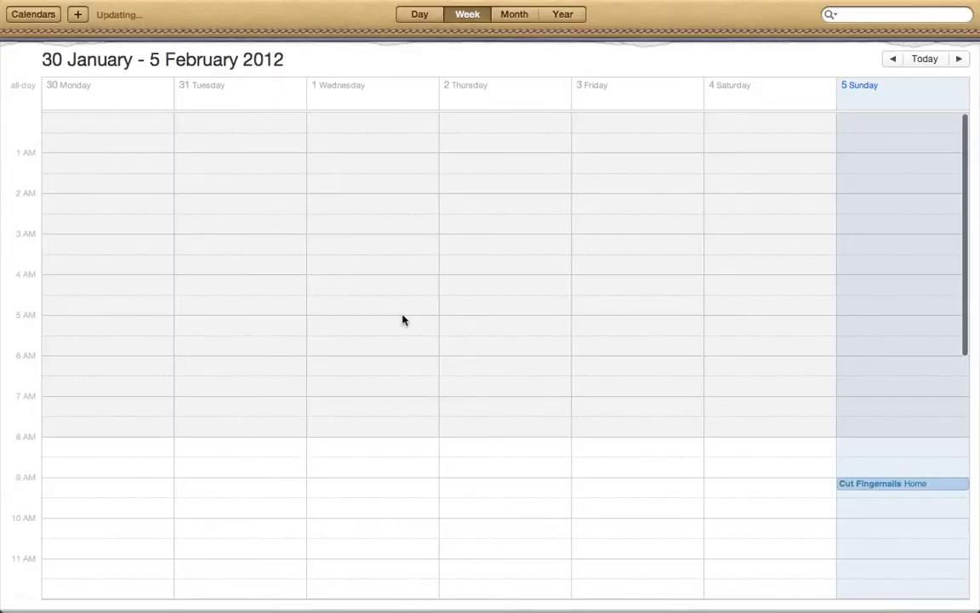
Switch to the full-screen iCal space from the overview, then move back left to the desktop.
key("ctrl+Up")
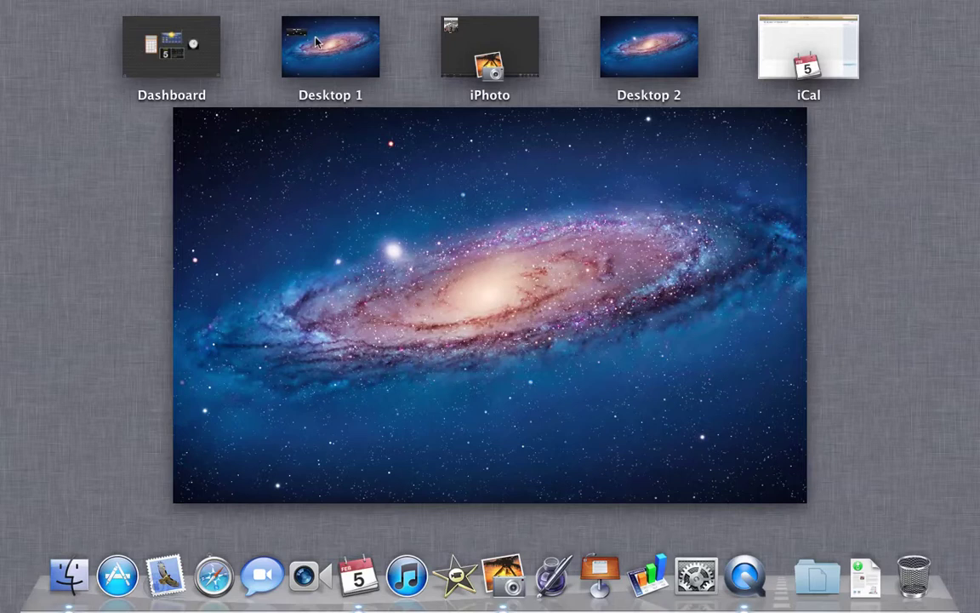
left_click(777, 31)
key("ctrl+Left")
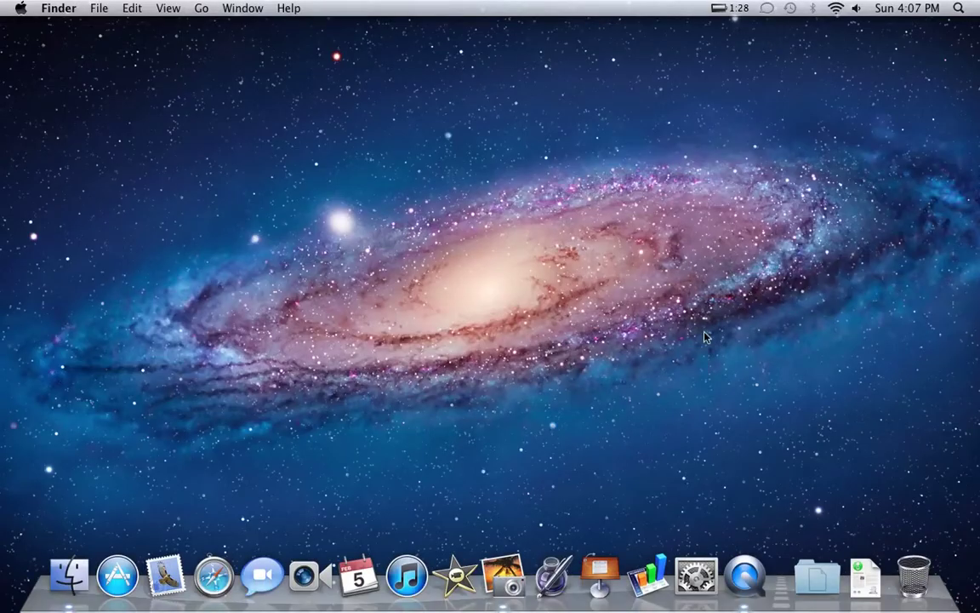
Reopen the spaces overview and remove the Desktop 2 space.
key("ctrl+Up")
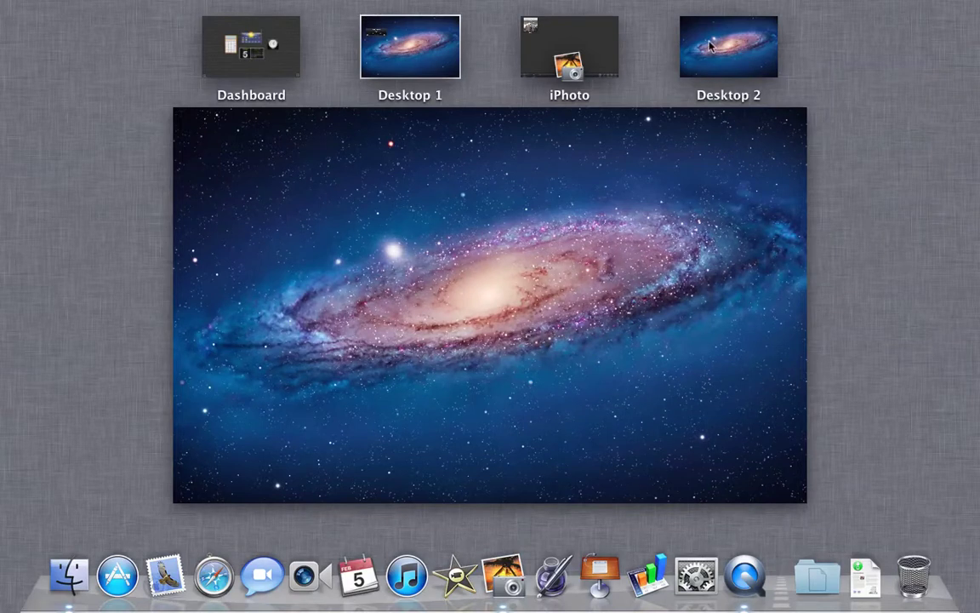
mouse_move(683, 19)
left_click(680, 16)
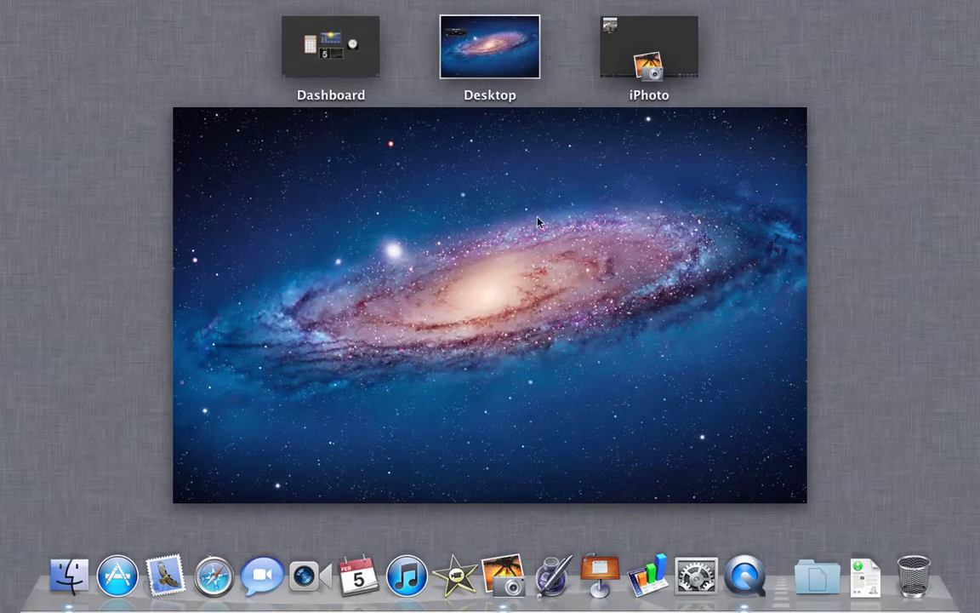
Preview the Dashboard and iPhoto spaces in the overview, then return to the galaxy Desktop.
left_click(499, 196)
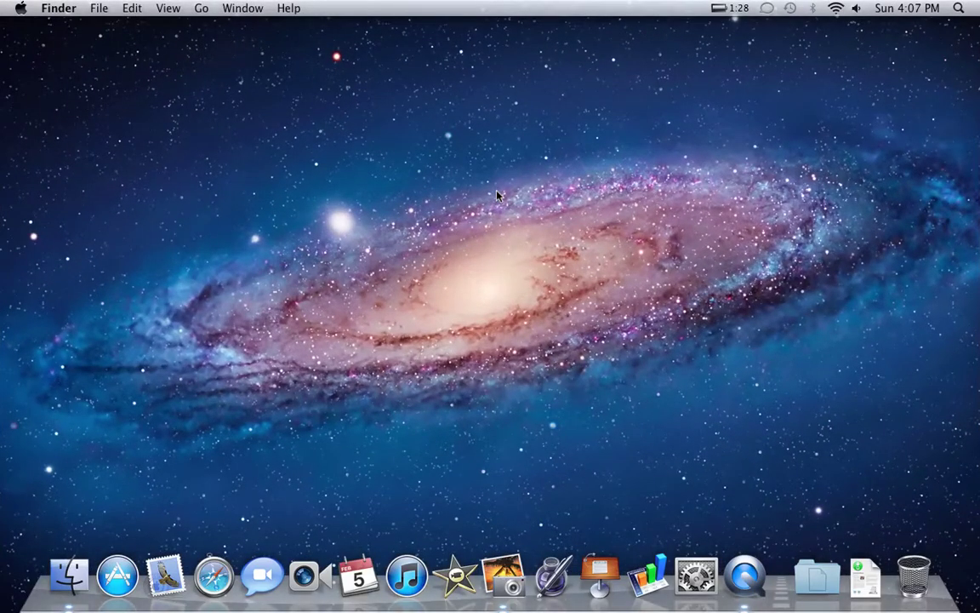
key("ctrl+Up")
key("ctrl+Left")
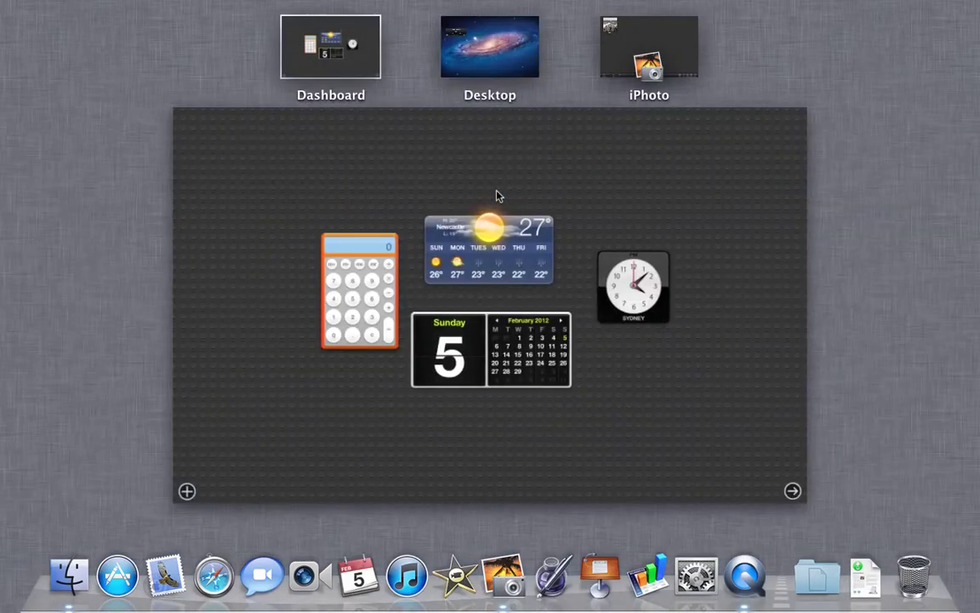
key("ctrl+Right")
key("ctrl+Right")
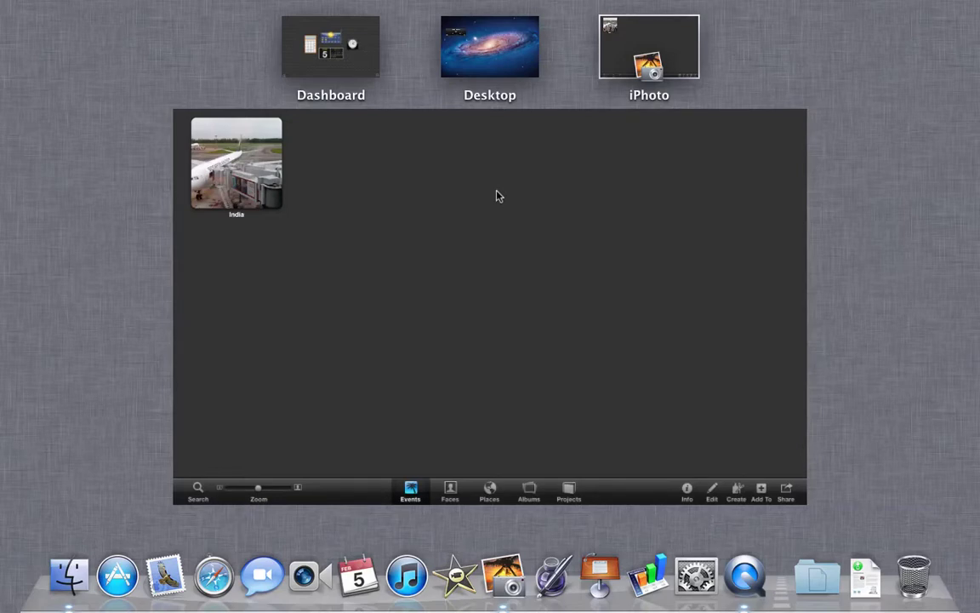
key("ctrl+Left")
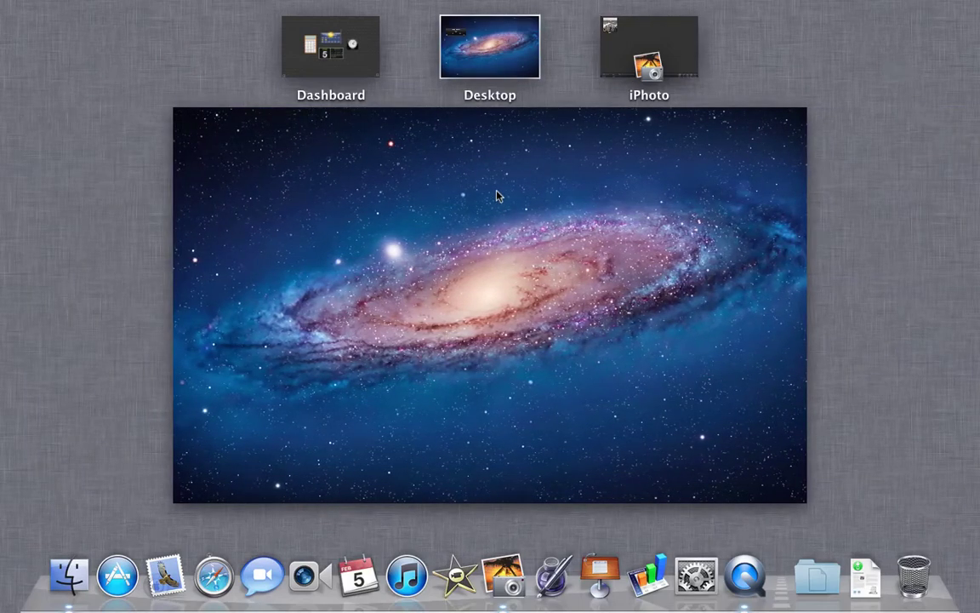
left_click(498, 196)
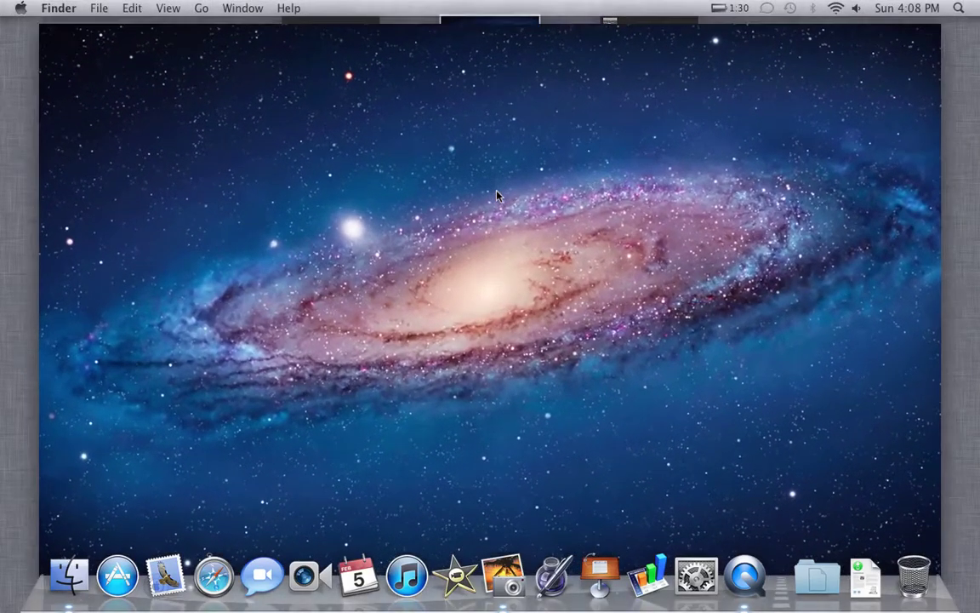